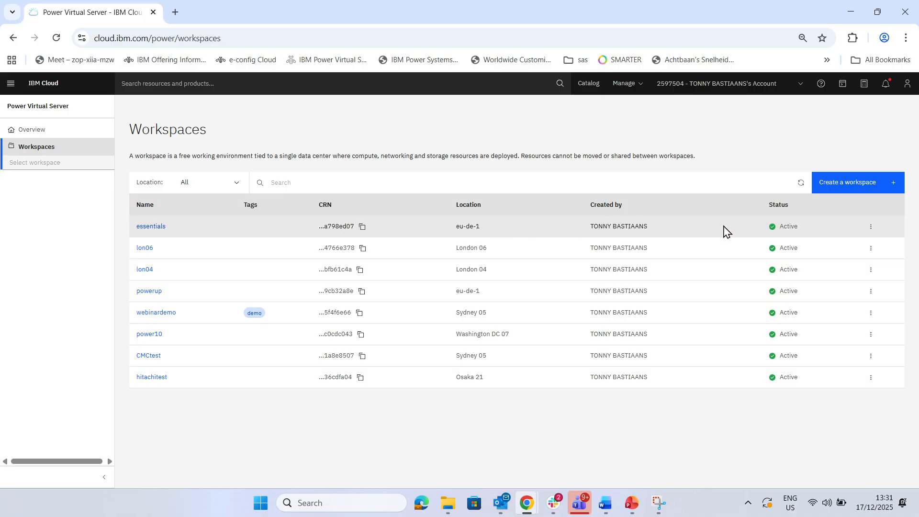
- View the essentials workspace's virtual servers and start creating a new instance there
{"action": "left_click", "coordinate": [870, 230]}
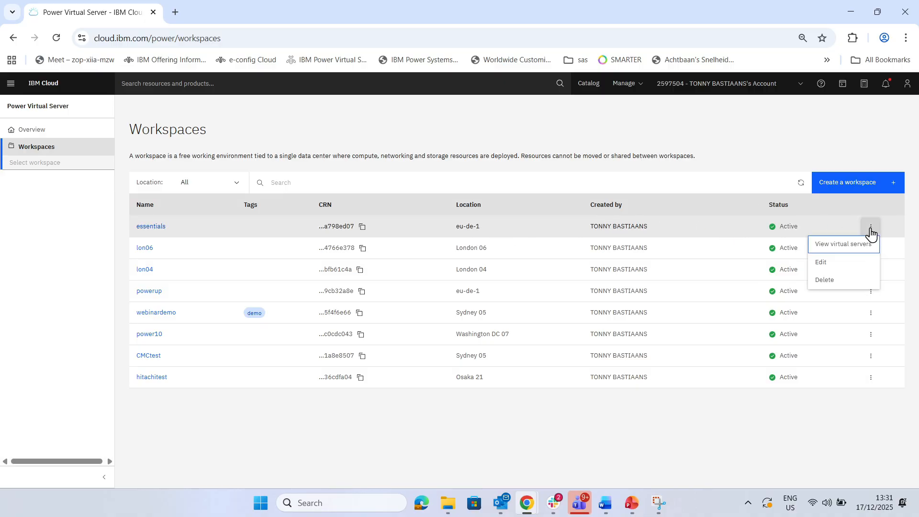
{"action": "left_click", "coordinate": [844, 245]}
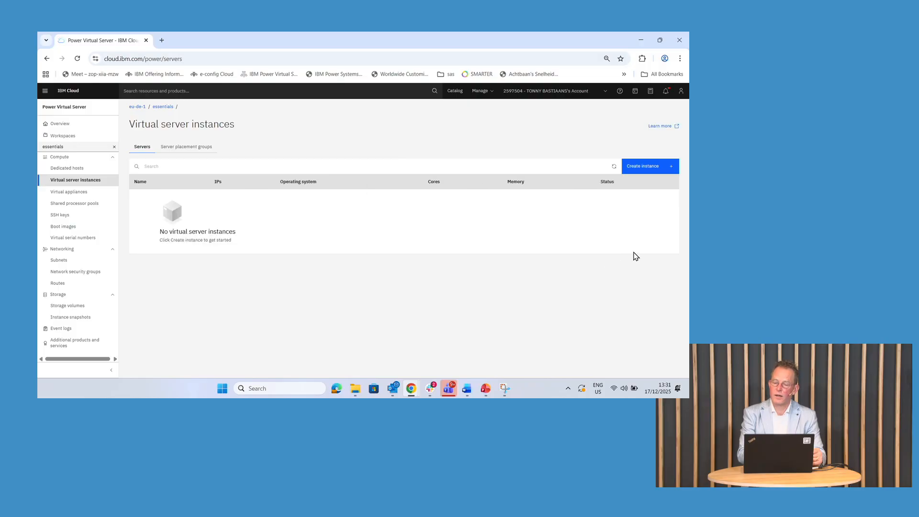
{"action": "left_click", "coordinate": [644, 167]}
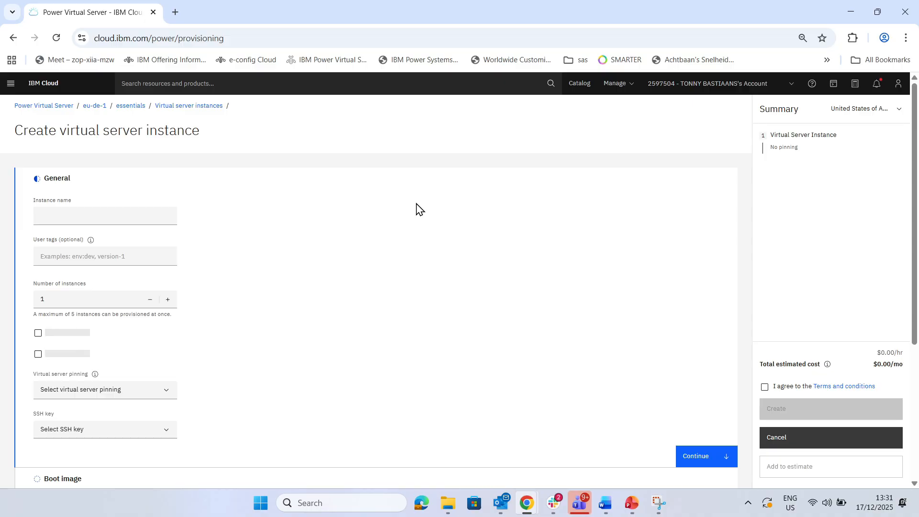
- Name the instance vsiessential and set the number of instances to 1
{"action": "left_click", "coordinate": [125, 214]}
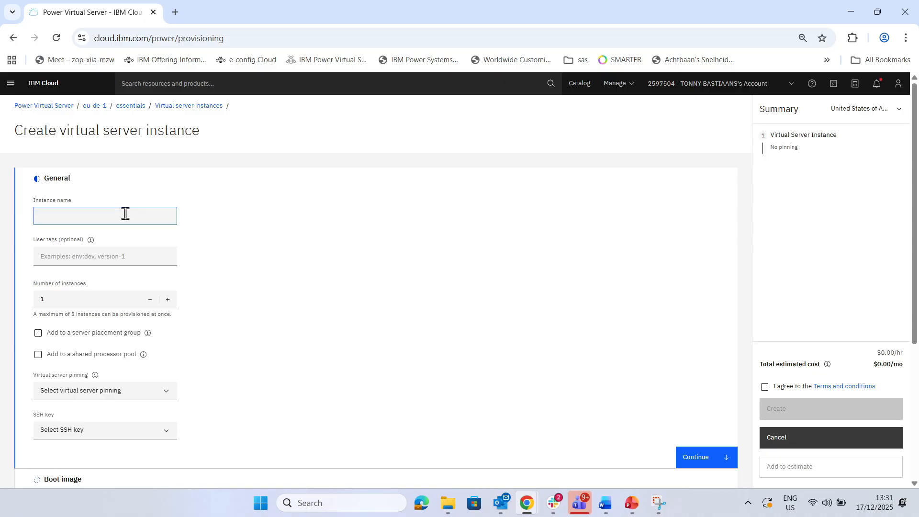
{"action": "type", "text": "vsiessential"}
{"action": "left_click", "coordinate": [168, 301]}
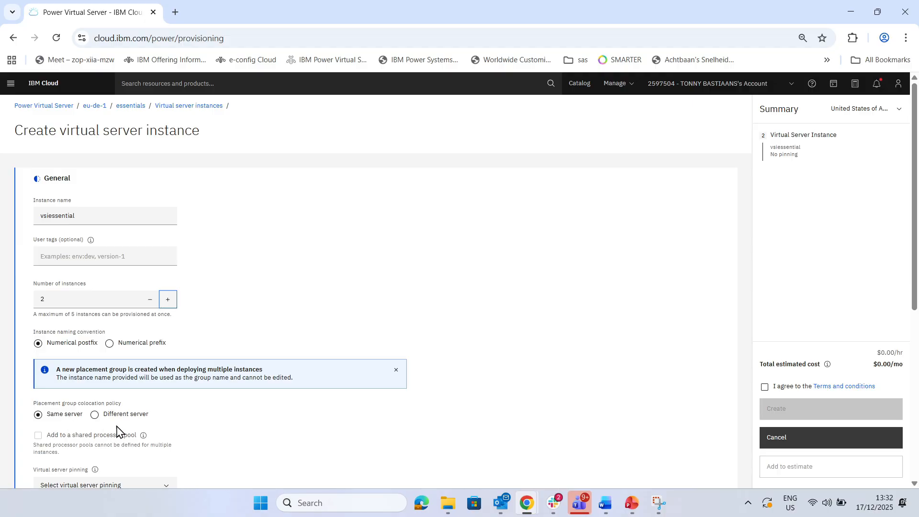
{"action": "left_click", "coordinate": [150, 304]}
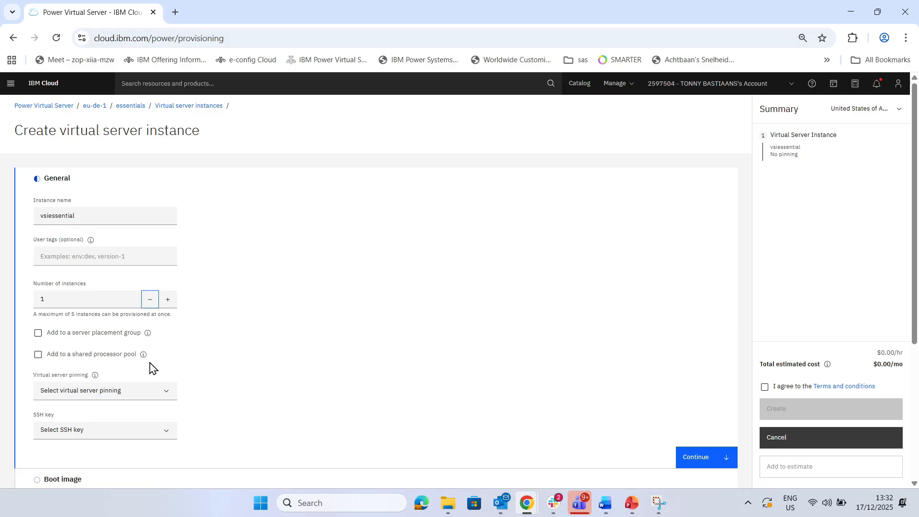
- Set virtual server pinning to None and complete the General section without an SSH key
{"action": "left_click", "coordinate": [168, 395]}
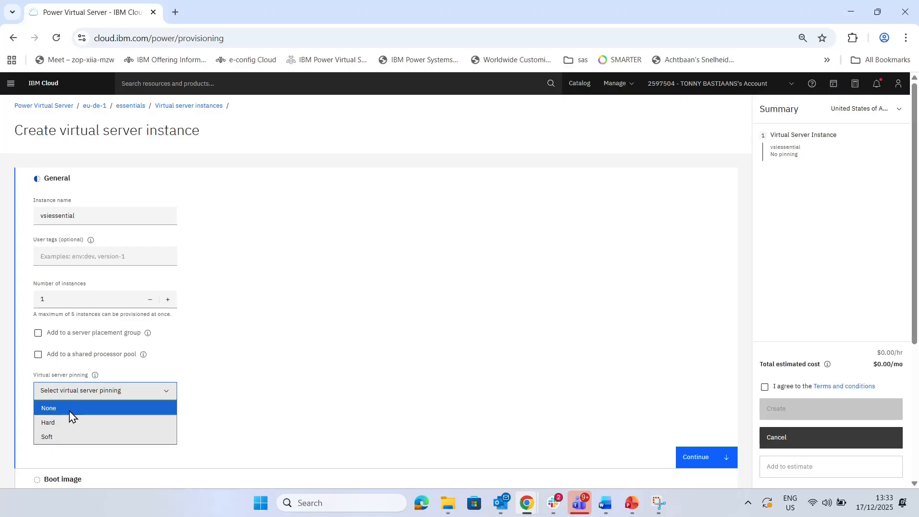
{"action": "left_click", "coordinate": [57, 408]}
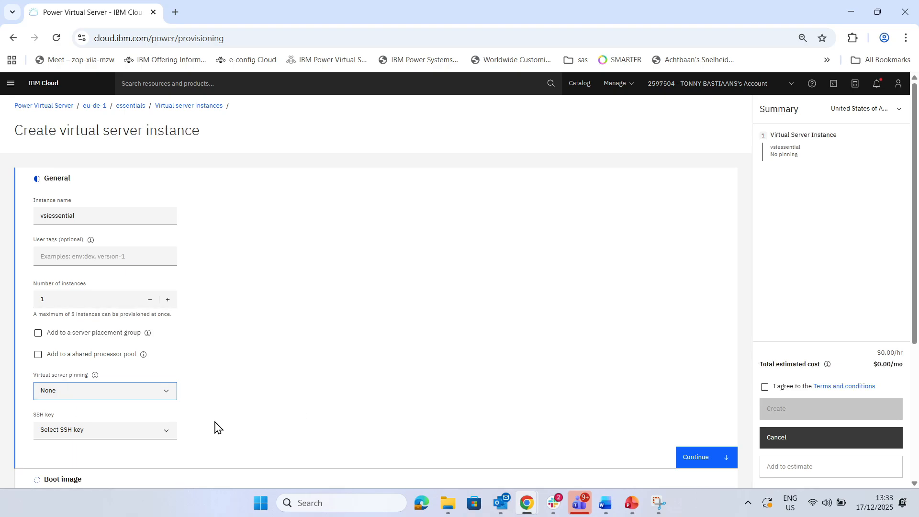
{"action": "left_click", "coordinate": [688, 458]}
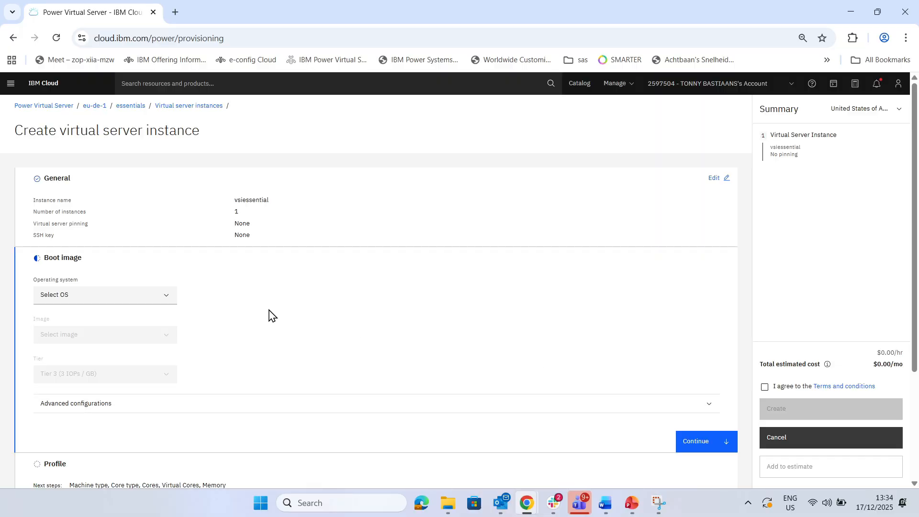
- Choose IBM i as the operating system and IBMi-76-00-2984-2 as the boot image
{"action": "left_click", "coordinate": [167, 302]}
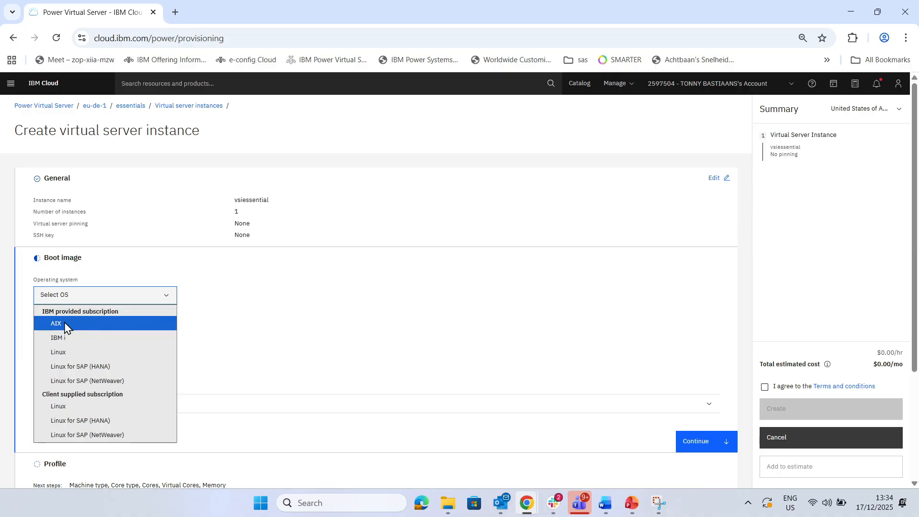
{"action": "left_click", "coordinate": [62, 338]}
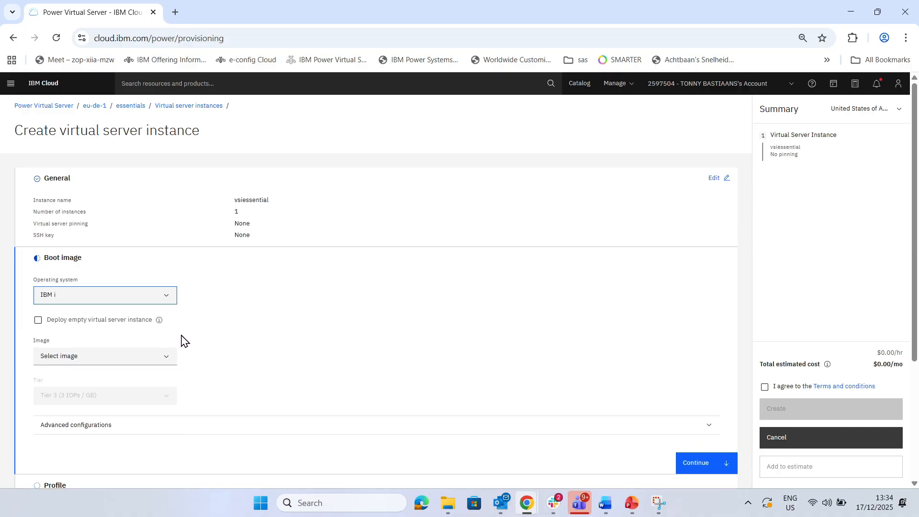
{"action": "left_click", "coordinate": [164, 359]}
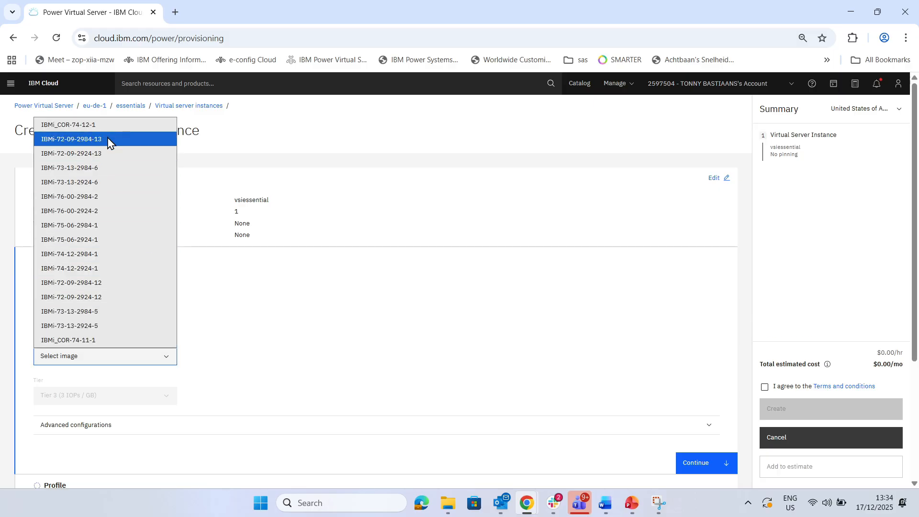
{"action": "left_click", "coordinate": [83, 197]}
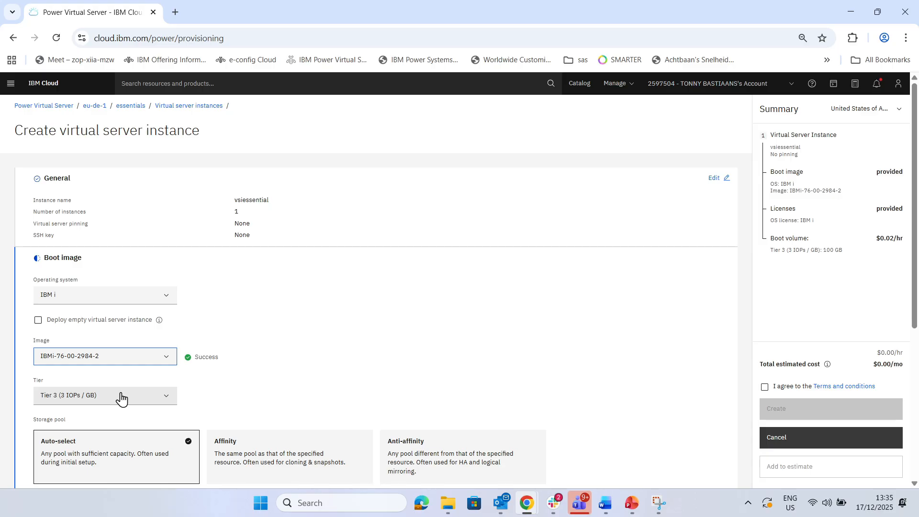
- Review the storage tiers and advanced configurations, keep Tier 3 (3 IOPs / GB), and complete the Boot image section
{"action": "left_click", "coordinate": [170, 401]}
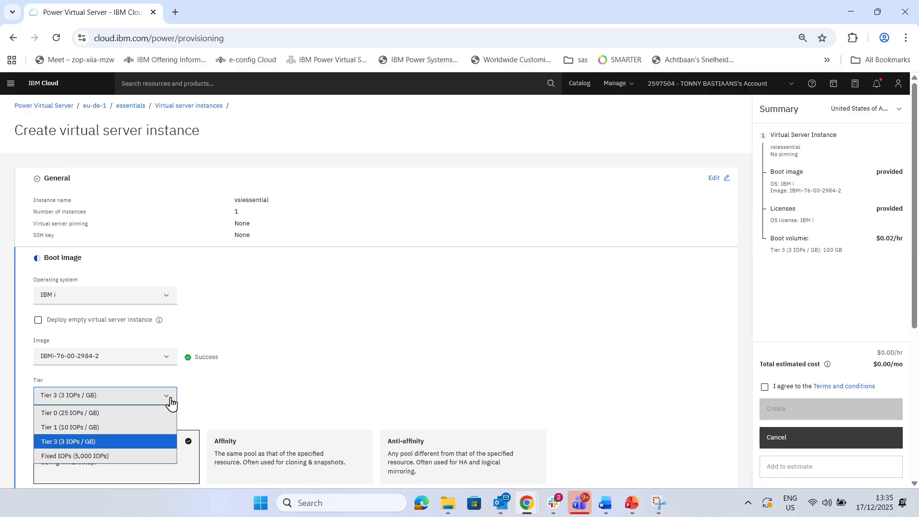
{"action": "left_click", "coordinate": [253, 407]}
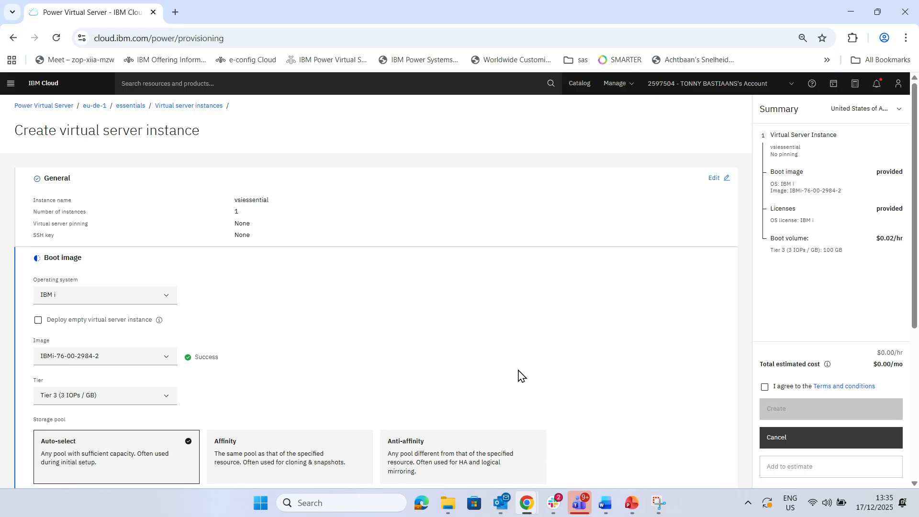
{"action": "left_click_drag", "start_coordinate": [916, 275], "coordinate": [917, 374]}
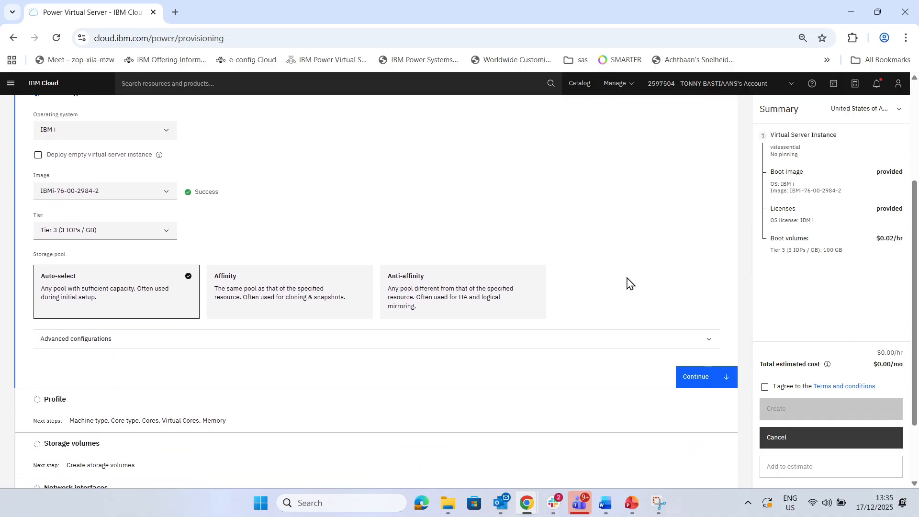
{"action": "left_click", "coordinate": [710, 344]}
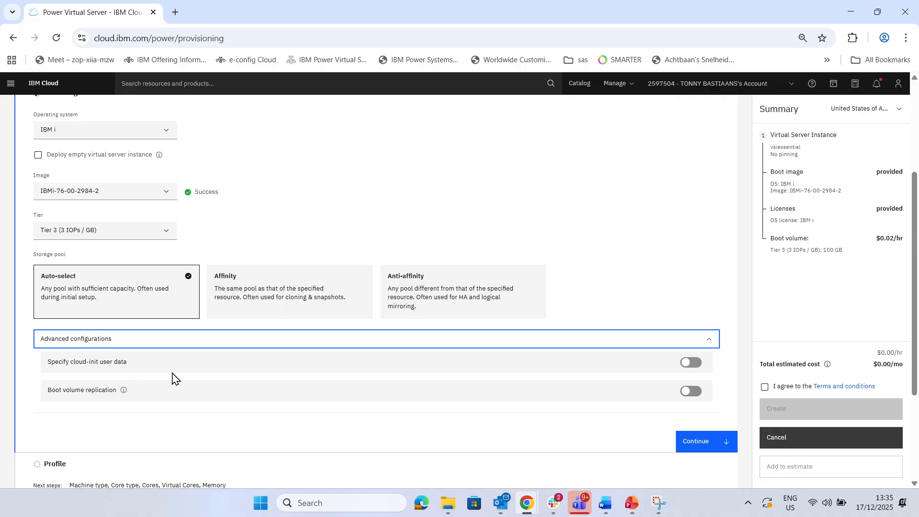
{"action": "left_click", "coordinate": [712, 342]}
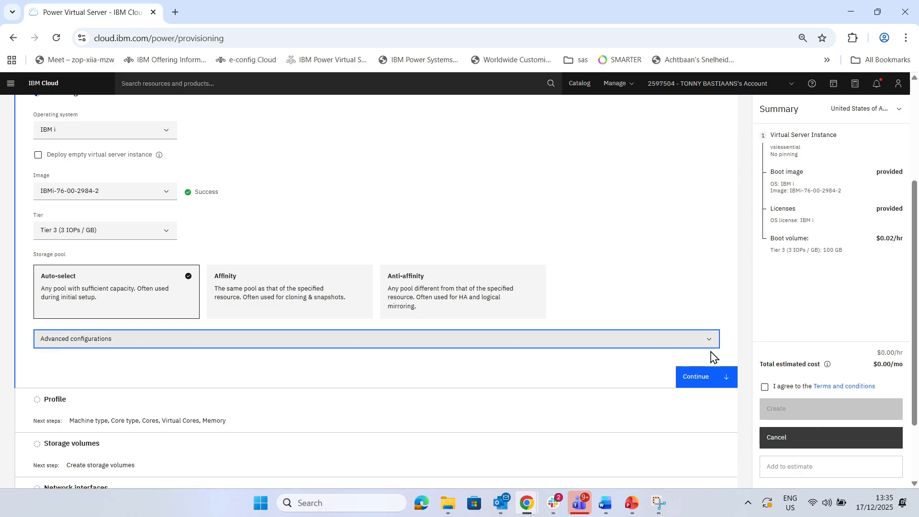
{"action": "left_click", "coordinate": [694, 378]}
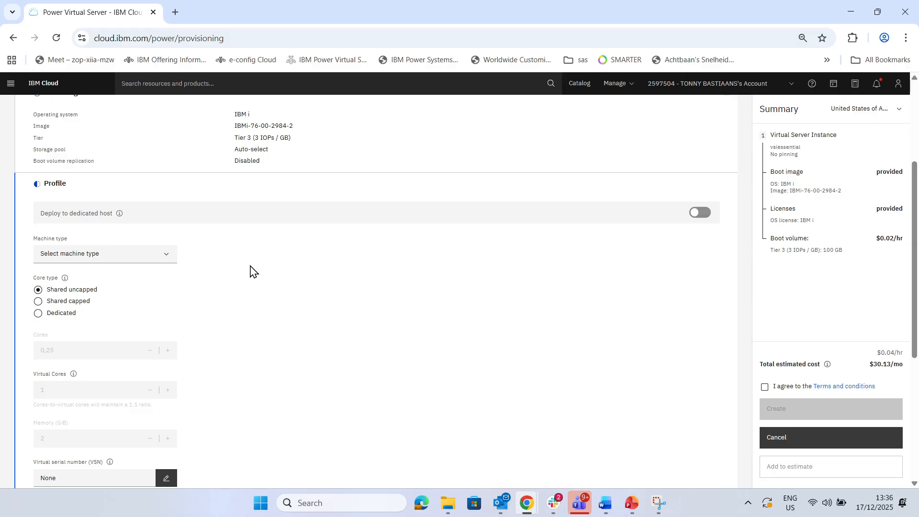
- Check the available machine types, reopen the Boot image section and change the image to IBMi-74-12-2984-1
{"action": "left_click", "coordinate": [168, 262]}
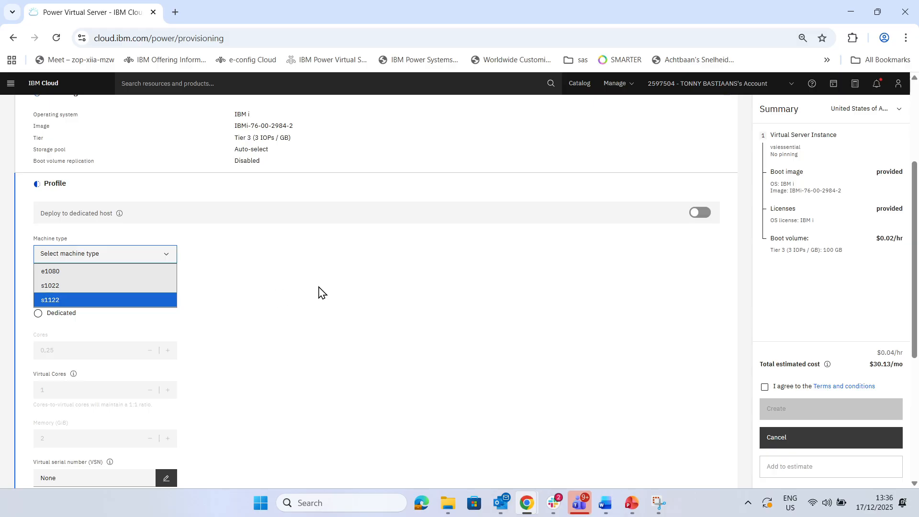
{"action": "left_click_drag", "start_coordinate": [915, 276], "coordinate": [915, 198]}
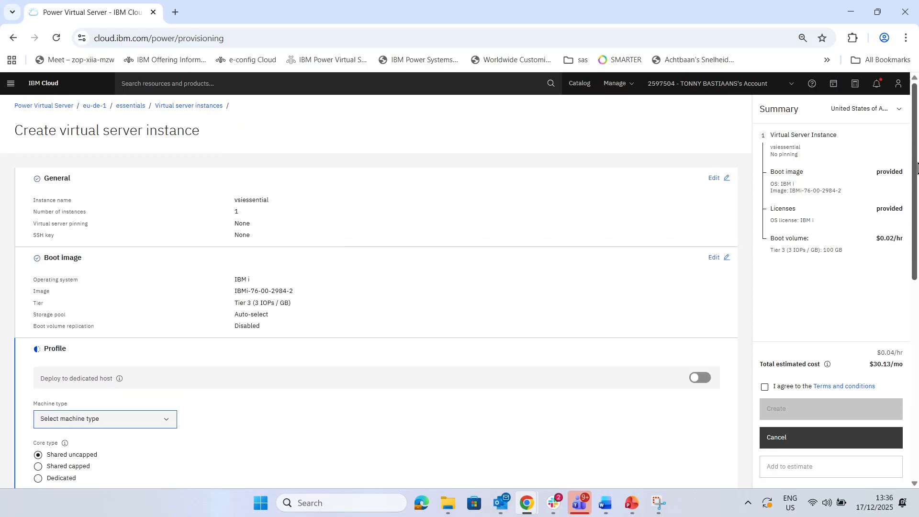
{"action": "left_click", "coordinate": [716, 257]}
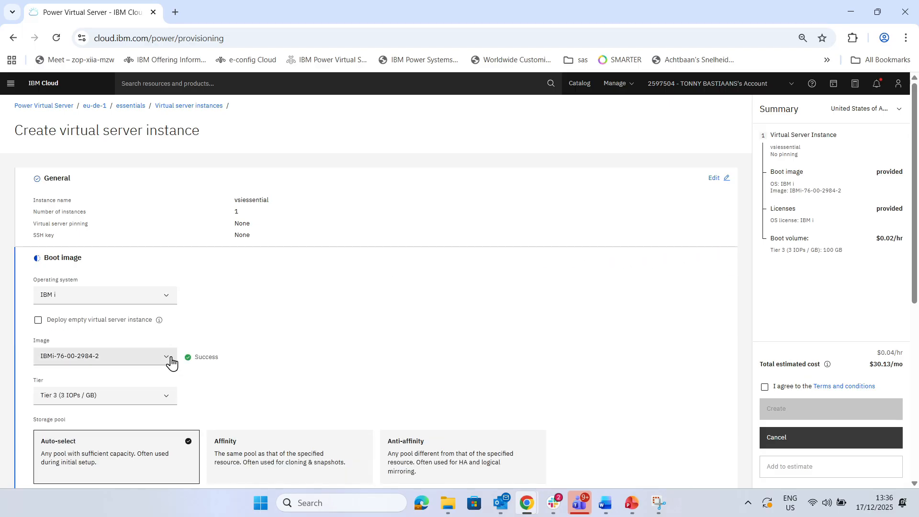
{"action": "left_click", "coordinate": [168, 356]}
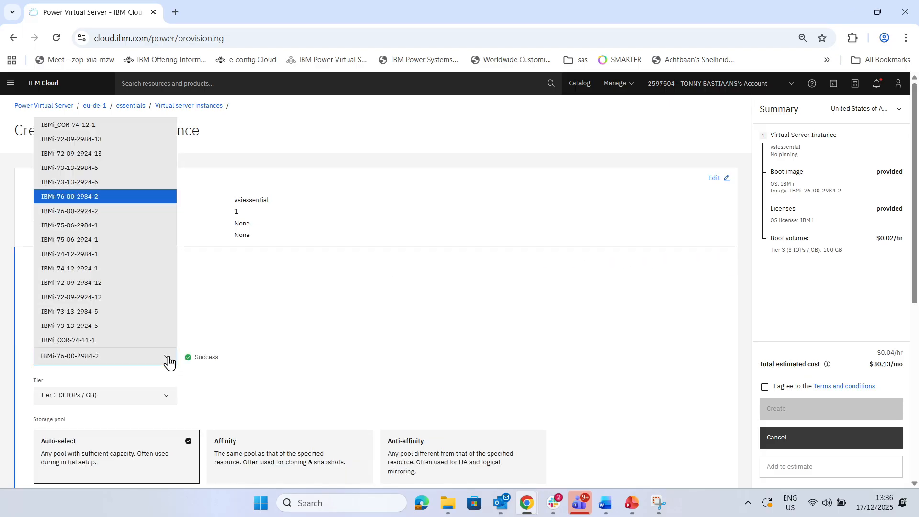
{"action": "left_click", "coordinate": [77, 255]}
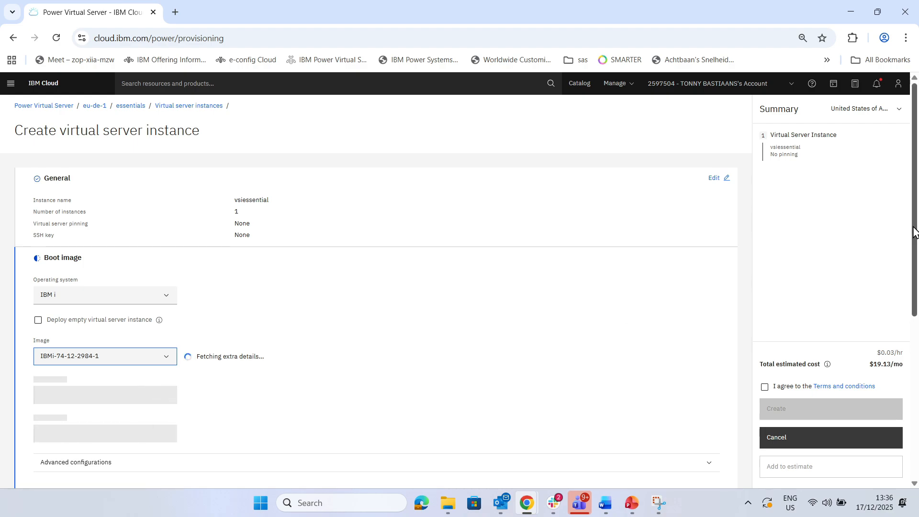
{"action": "left_click_drag", "start_coordinate": [916, 225], "coordinate": [918, 285]}
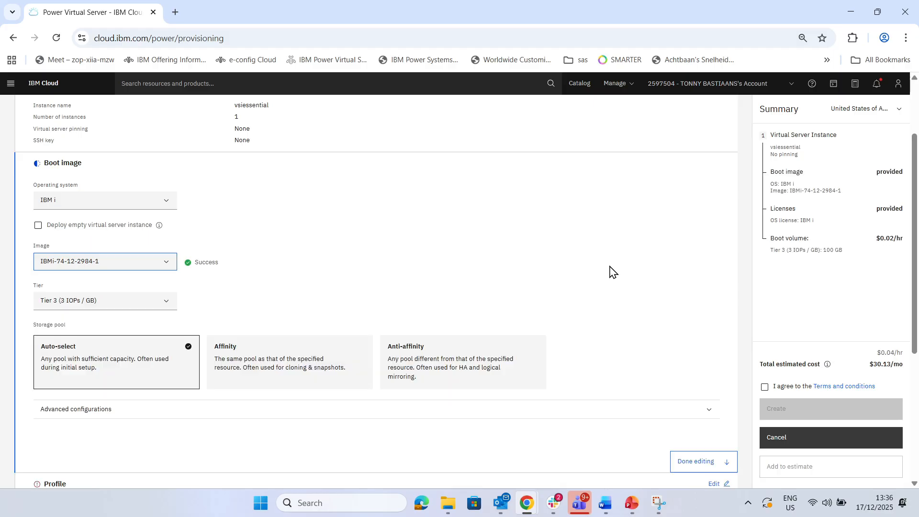
{"action": "left_click", "coordinate": [696, 462]}
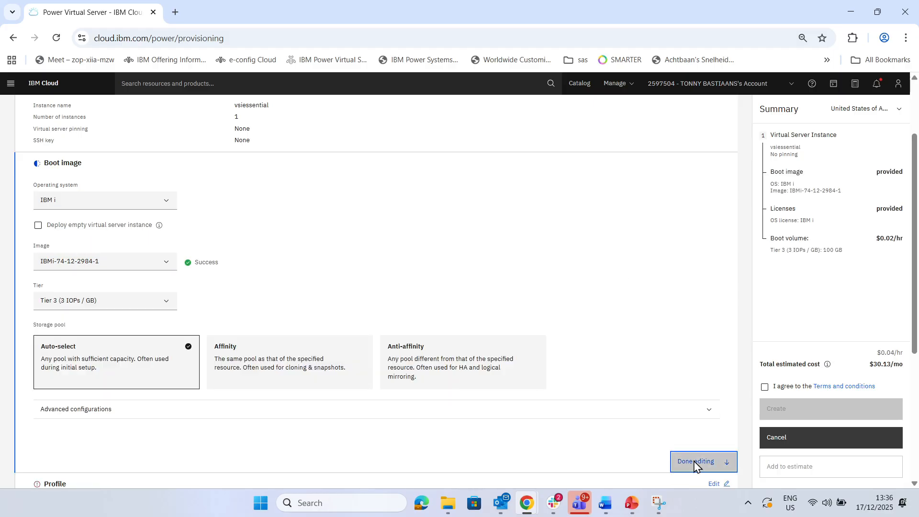
- Set the profile's machine type to s1022
{"action": "left_click", "coordinate": [160, 325]}
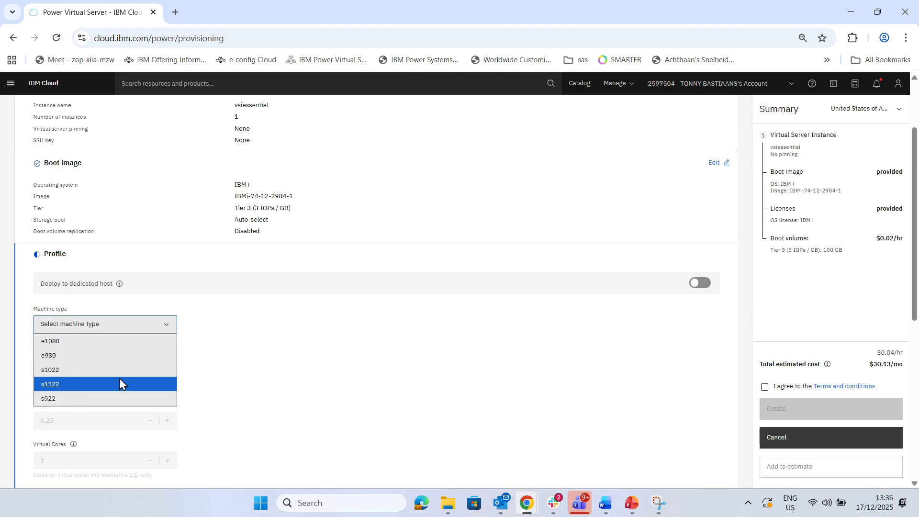
{"action": "left_click", "coordinate": [47, 369]}
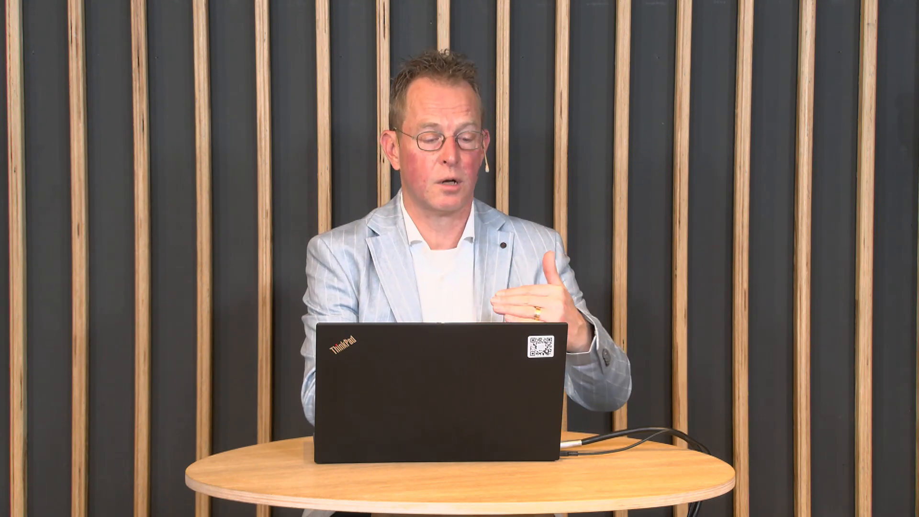
- Try the Dedicated core type and step its core count up and down
{"action": "left_click", "coordinate": [37, 383]}
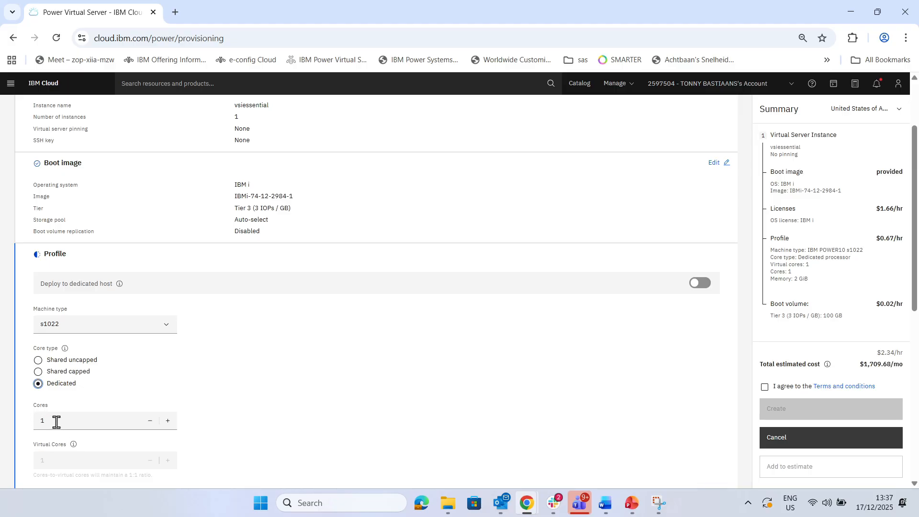
{"action": "left_click", "coordinate": [169, 423]}
{"action": "left_click", "coordinate": [152, 422]}
{"action": "left_click", "coordinate": [151, 422]}
- Set the core type to Shared uncapped with 0.25 cores
{"action": "left_click", "coordinate": [38, 360]}
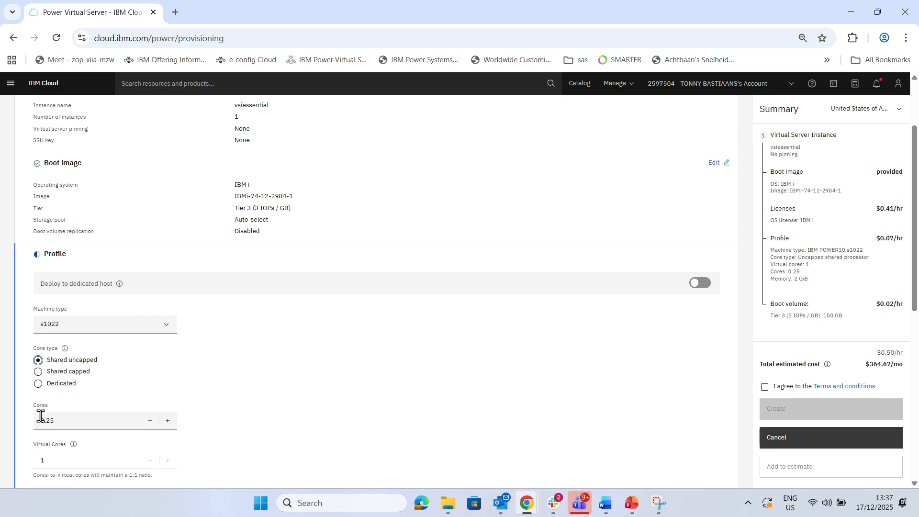
{"action": "left_click", "coordinate": [168, 422]}
{"action": "left_click", "coordinate": [168, 422]}
{"action": "left_click", "coordinate": [150, 420]}
{"action": "left_click", "coordinate": [150, 420]}
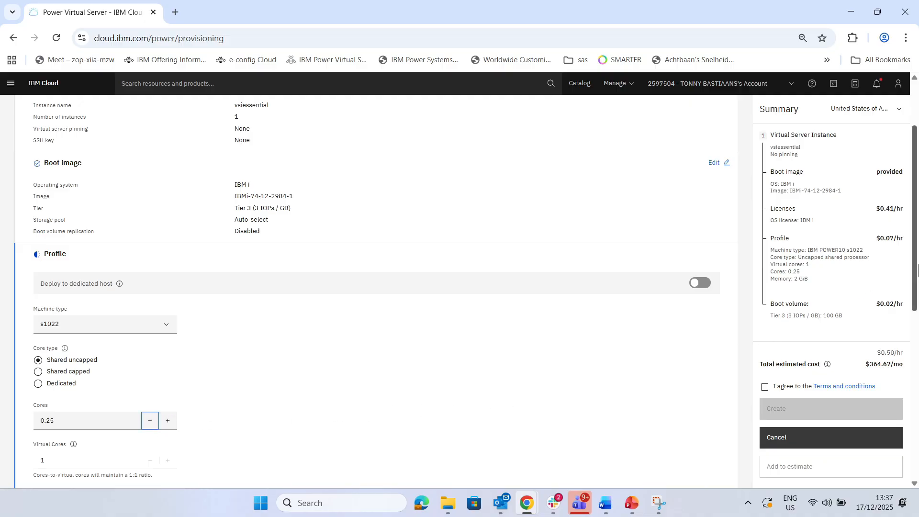
- Set the instance's memory to 5 GiB
{"action": "scroll", "coordinate": [915, 271], "scroll_direction": "down", "scroll_amount": 3}
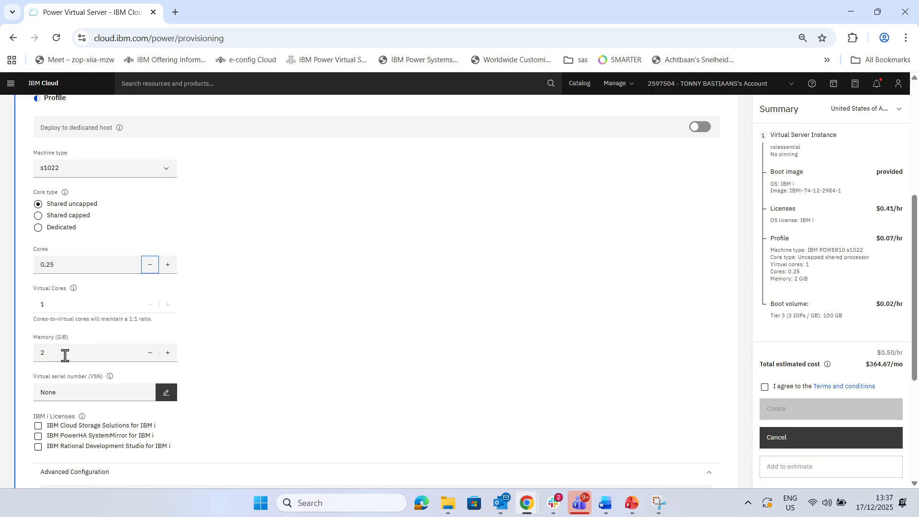
{"action": "left_click", "coordinate": [168, 352]}
{"action": "left_click", "coordinate": [167, 352]}
{"action": "left_click", "coordinate": [168, 357]}
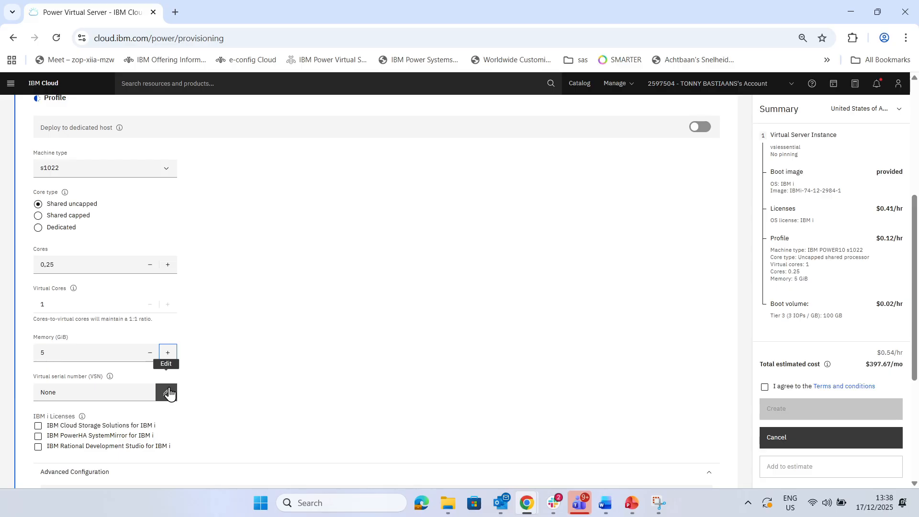
- Set the virtual serial number assignment to Auto-assign and save it without a description
{"action": "left_click", "coordinate": [157, 308]}
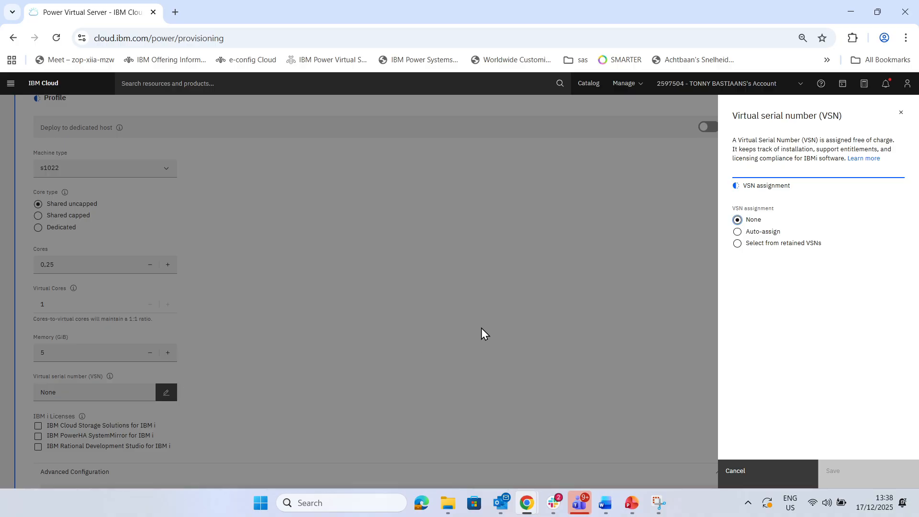
{"action": "left_click", "coordinate": [737, 232]}
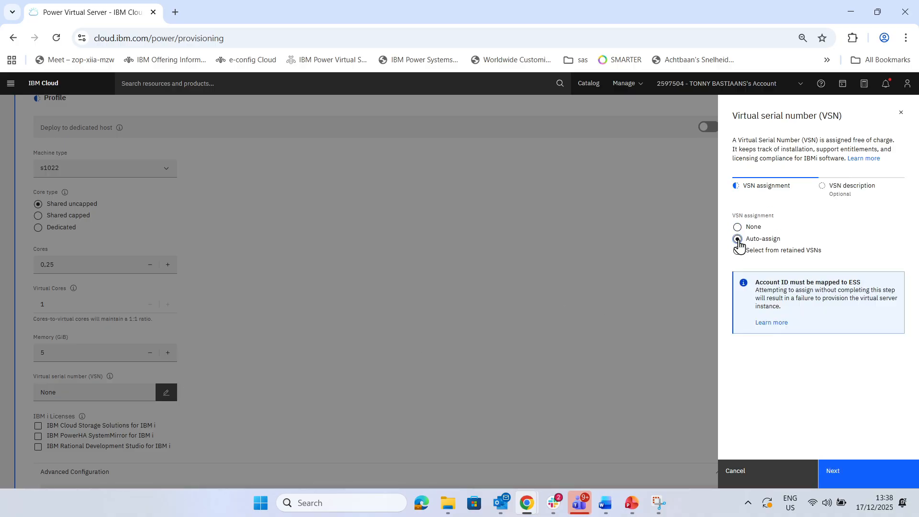
{"action": "left_click", "coordinate": [843, 479]}
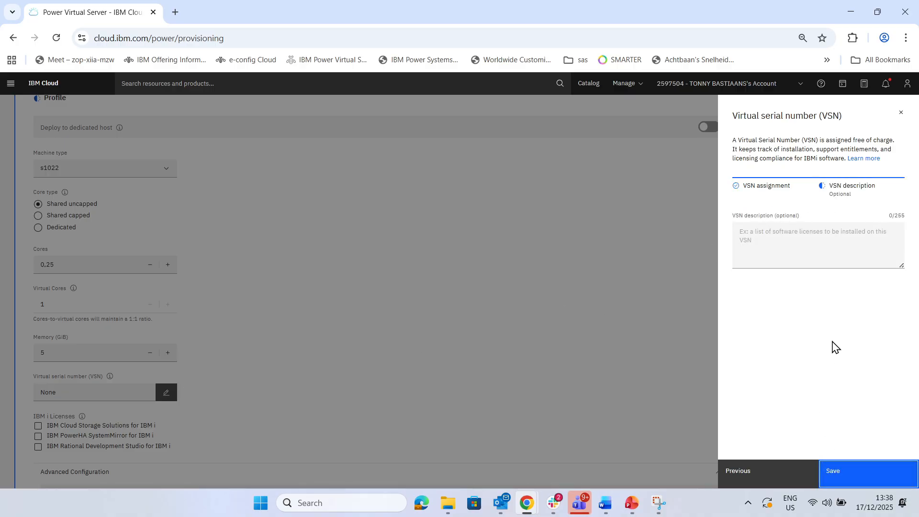
{"action": "left_click", "coordinate": [845, 462]}
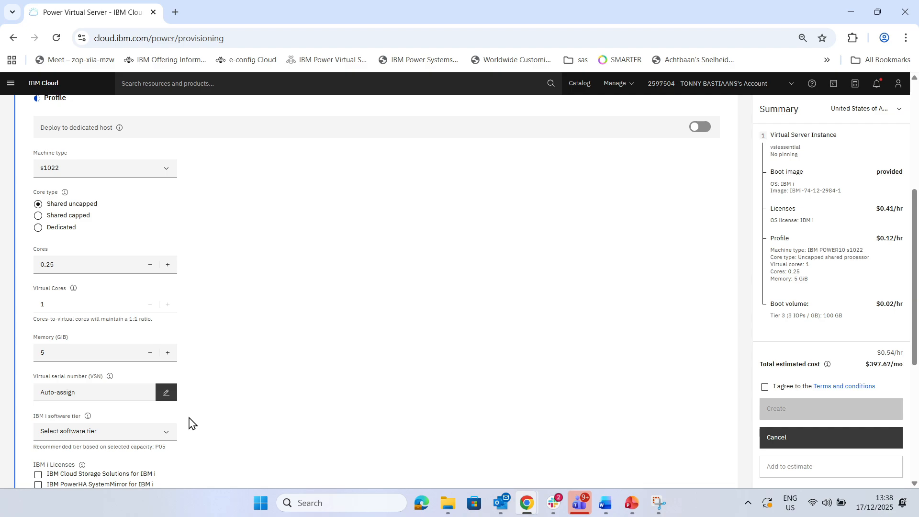
- Set the IBM i software tier to P05 (up to 1 virtual core and 64 GiB memory) and finish the profile section
{"action": "left_click", "coordinate": [169, 434]}
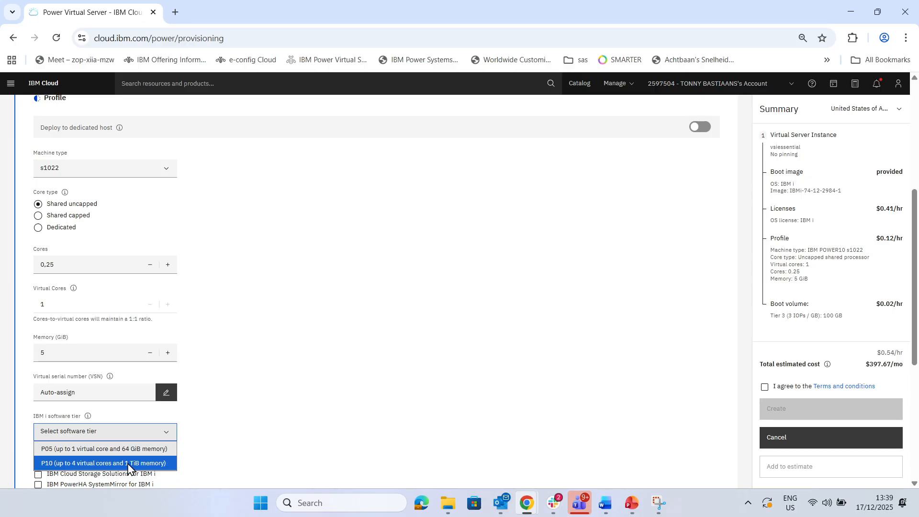
{"action": "left_click", "coordinate": [237, 439]}
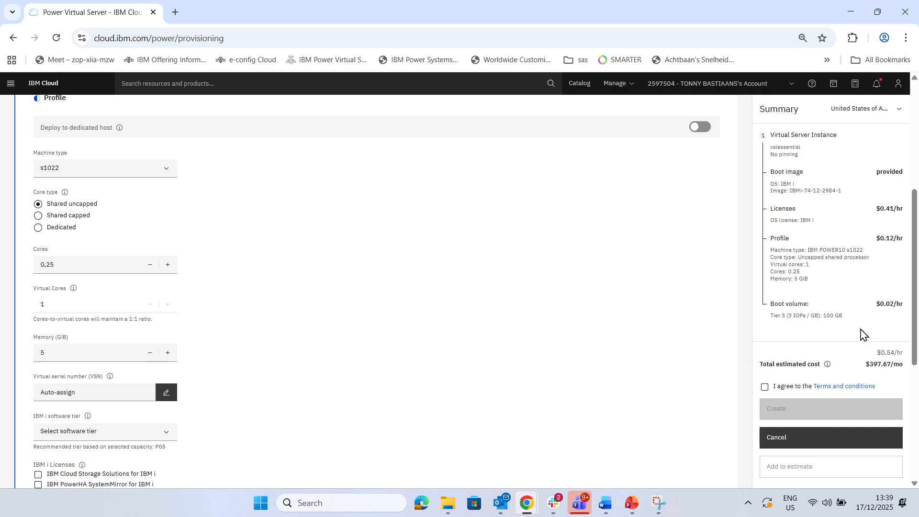
{"action": "scroll", "coordinate": [916, 311], "scroll_direction": "down", "scroll_amount": 3}
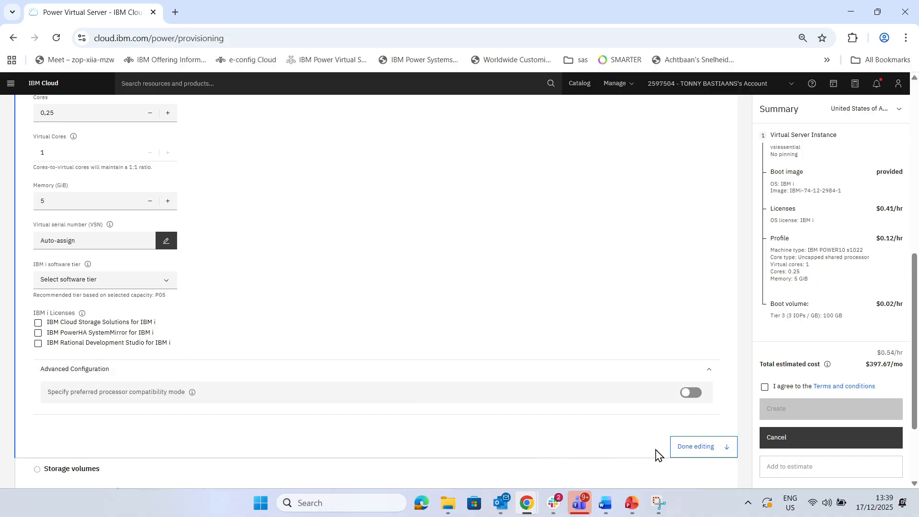
{"action": "left_click", "coordinate": [689, 446]}
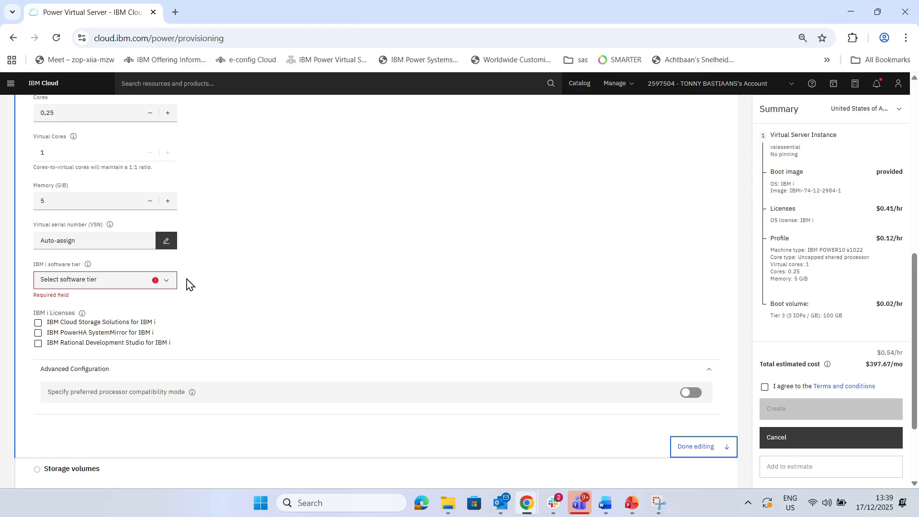
{"action": "left_click", "coordinate": [167, 281]}
{"action": "left_click", "coordinate": [128, 295]}
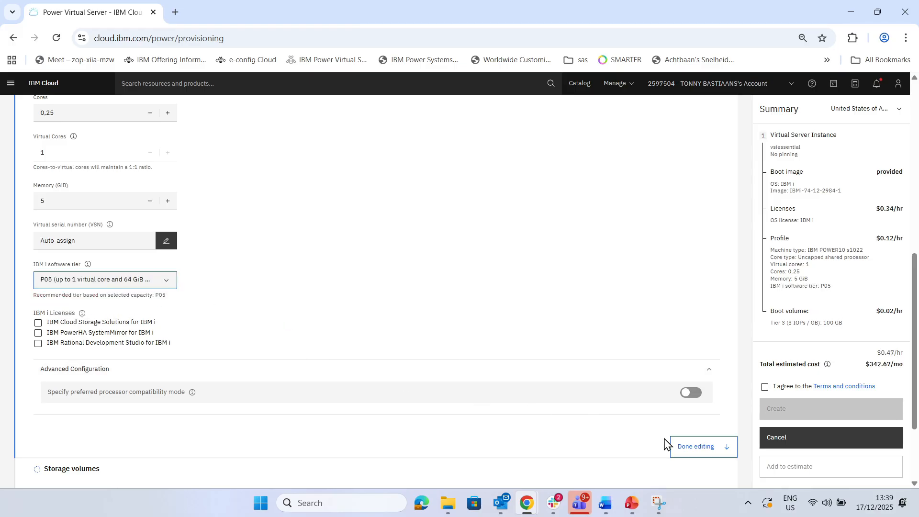
{"action": "left_click", "coordinate": [684, 448]}
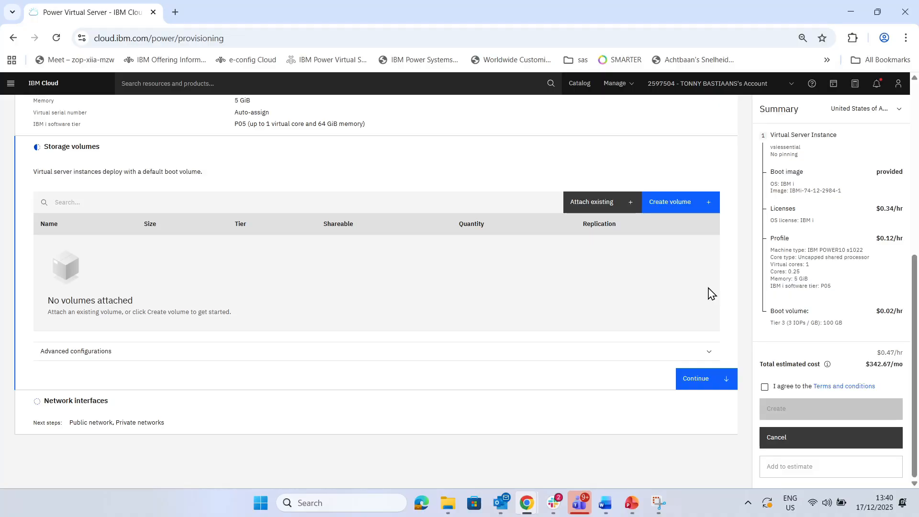
{"action": "left_click", "coordinate": [672, 201]}
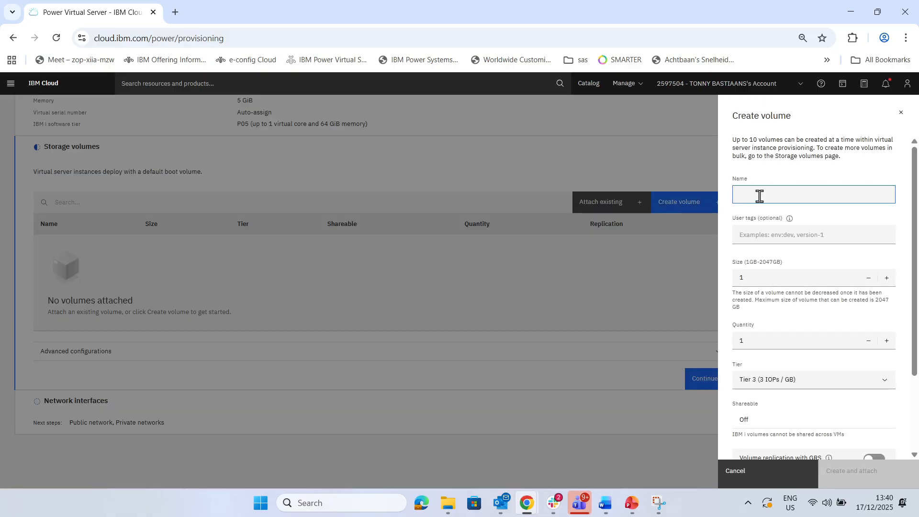
{"action": "type", "text": "data"}
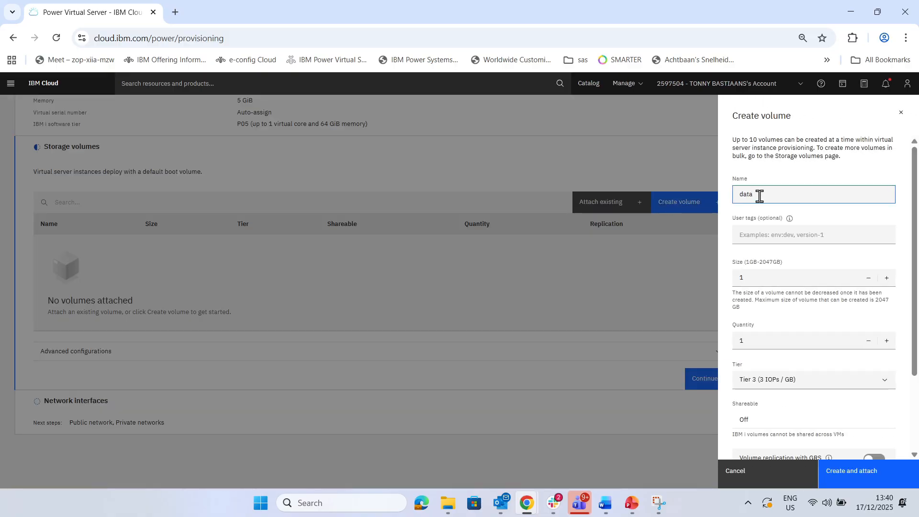
{"action": "left_click", "coordinate": [886, 278]}
{"action": "double_click", "coordinate": [887, 277]}
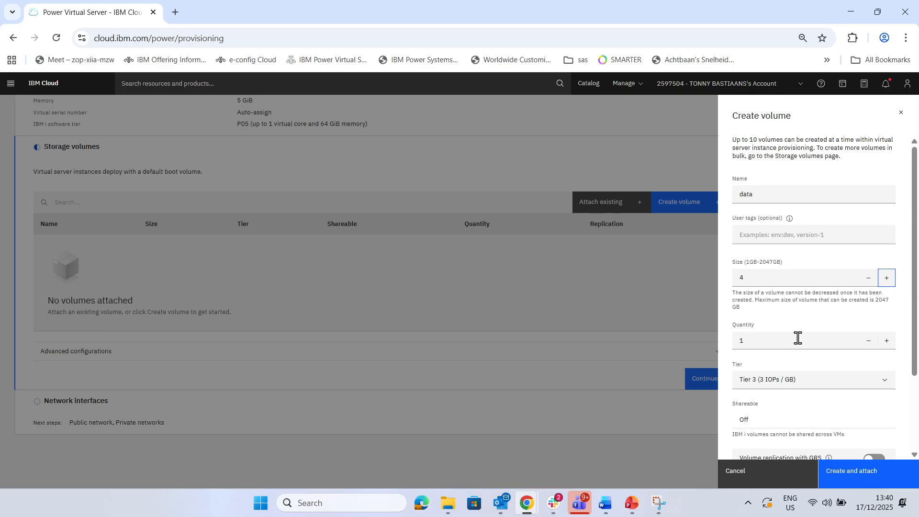
{"action": "left_click", "coordinate": [885, 381]}
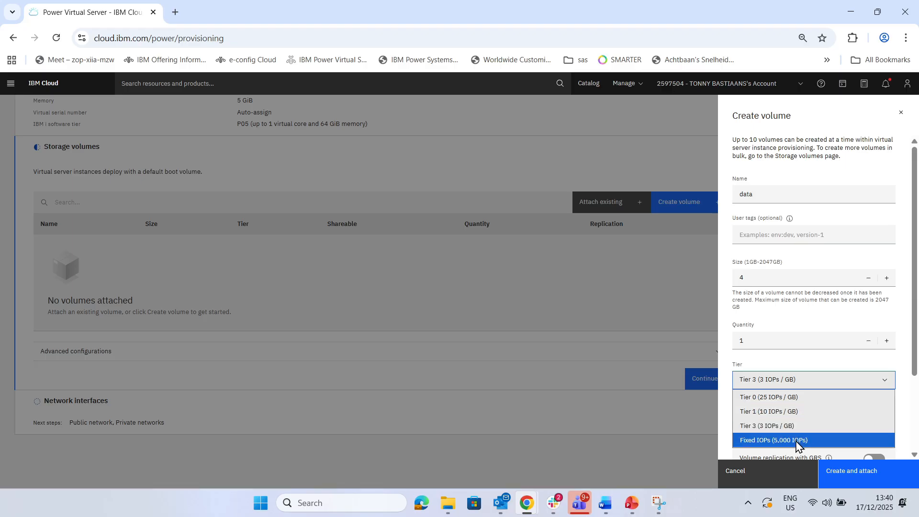
{"action": "left_click", "coordinate": [774, 369]}
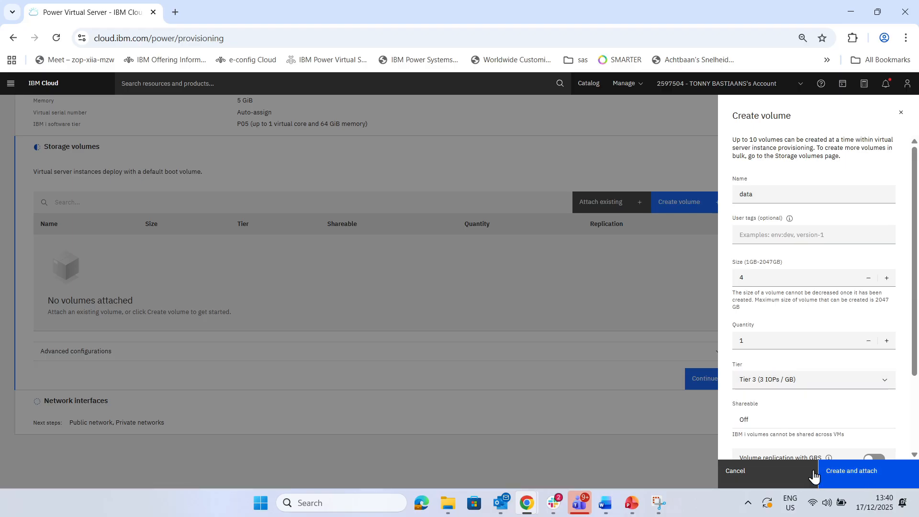
{"action": "left_click", "coordinate": [751, 473]}
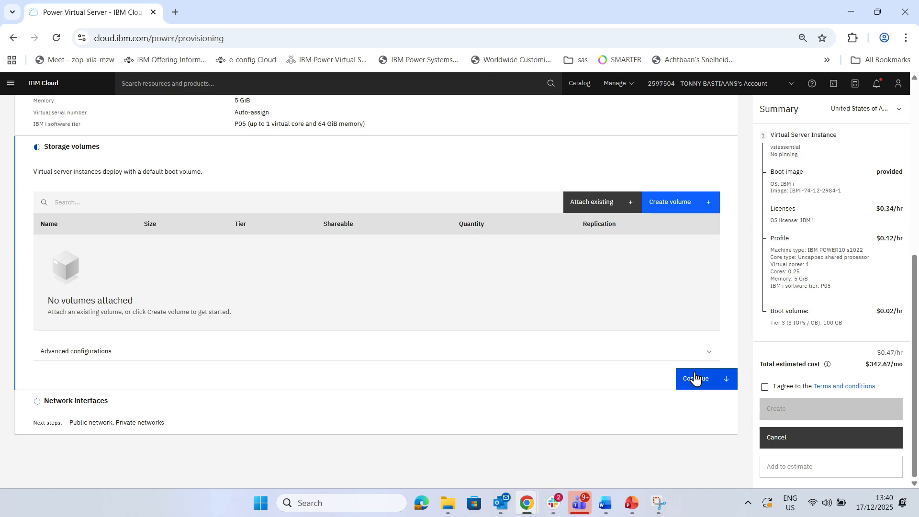
- Continue without additional storage volumes and finish the network interfaces section with public networks turned on
{"action": "left_click", "coordinate": [695, 378]}
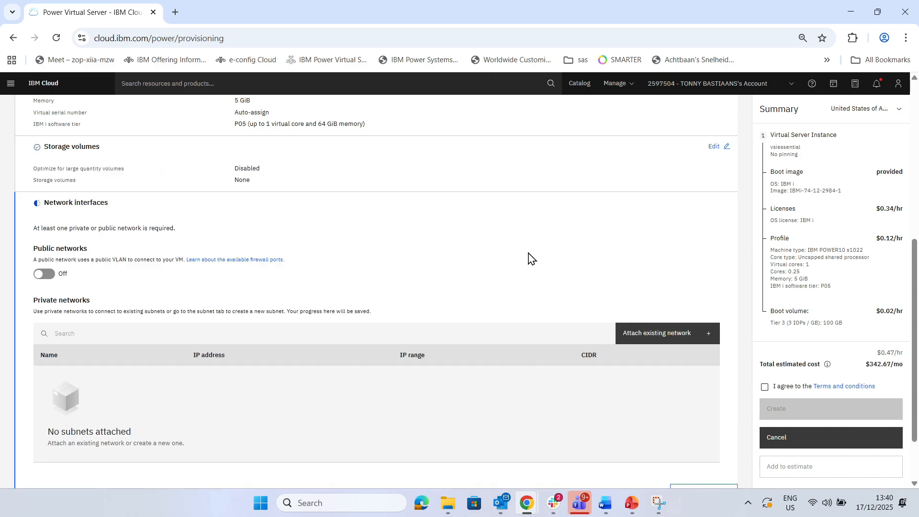
{"action": "left_click", "coordinate": [49, 274]}
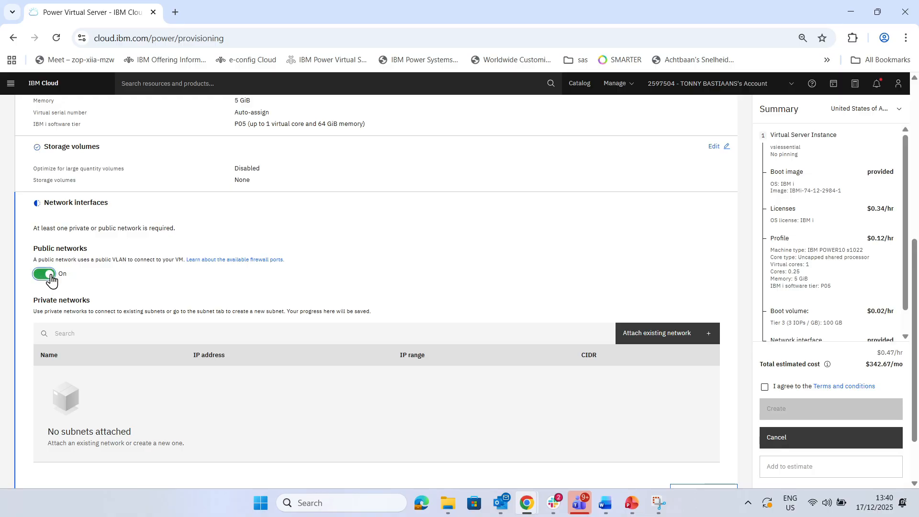
{"action": "left_click", "coordinate": [41, 278]}
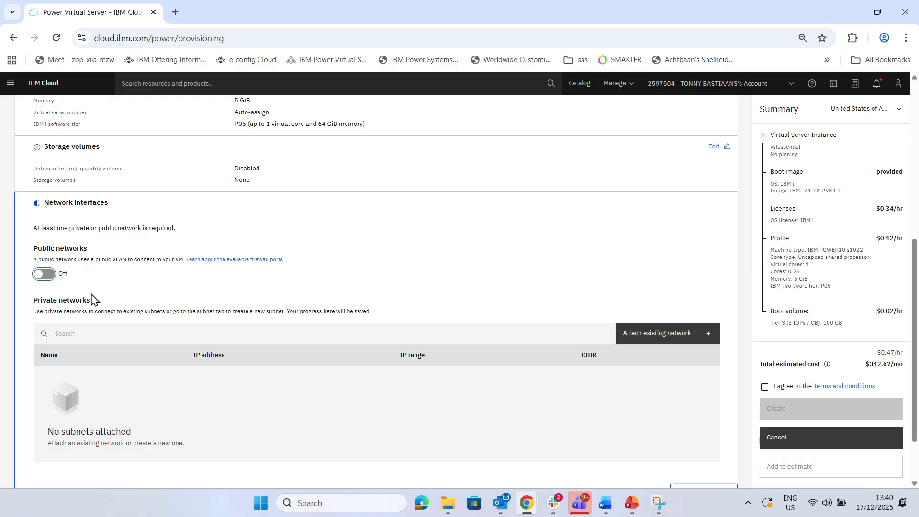
{"action": "left_click", "coordinate": [45, 275]}
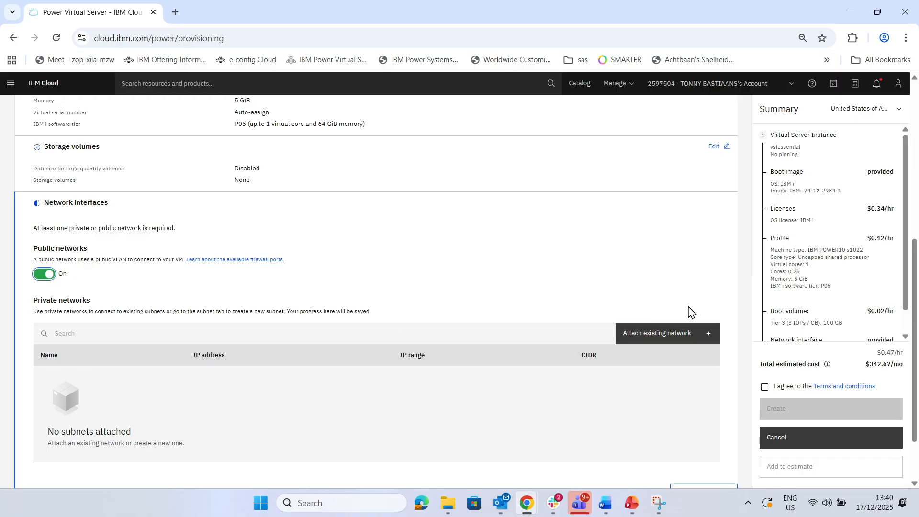
{"action": "scroll", "coordinate": [913, 334], "scroll_direction": "down", "scroll_amount": 2}
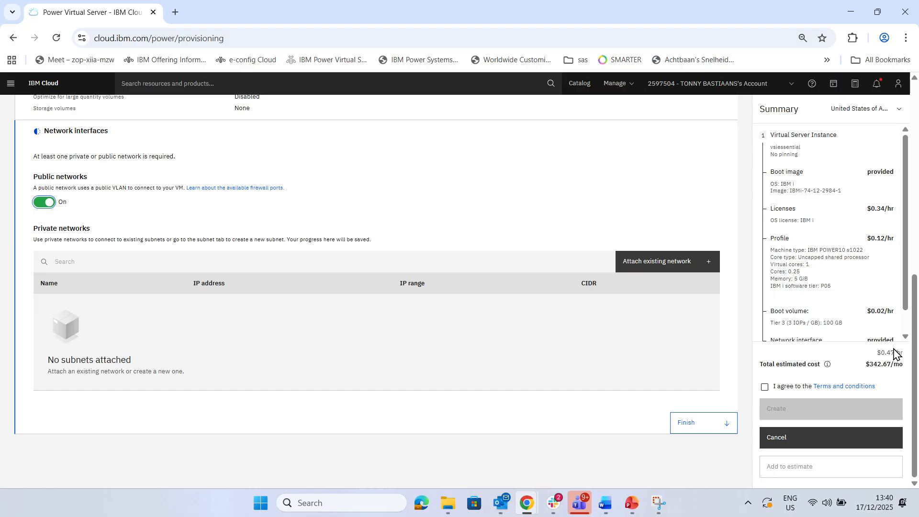
{"action": "left_click", "coordinate": [688, 425]}
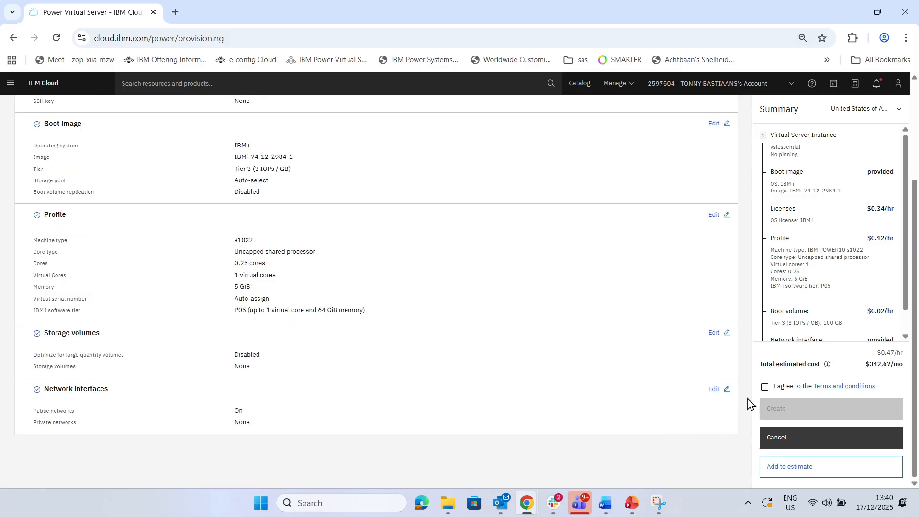
- Agree to the terms and conditions for the virtual server instance
{"action": "left_click", "coordinate": [764, 387]}
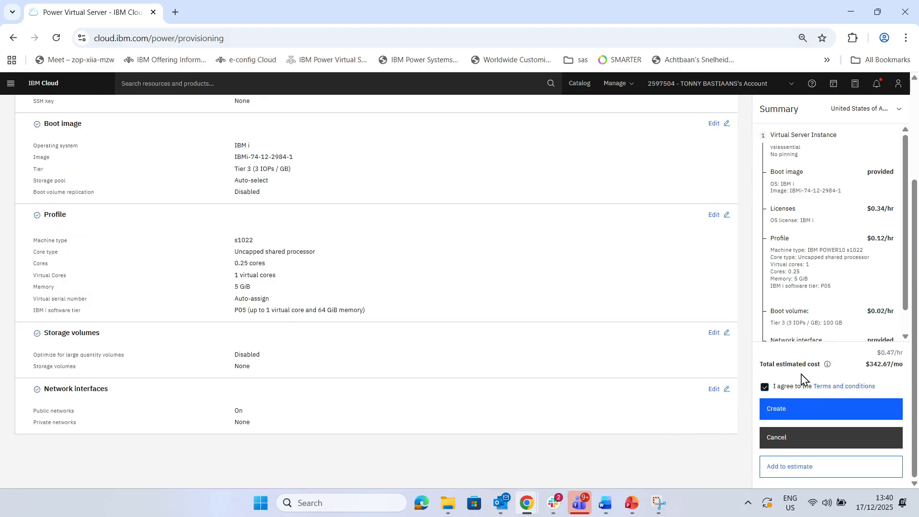